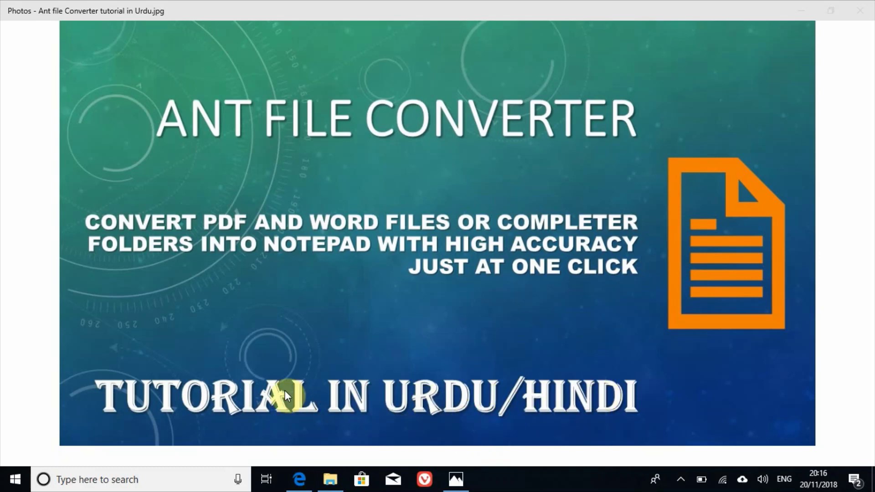
Switch to Edge and view the download list on the AntFileConverter homepage
{"action": "left_click", "coordinate": [296, 483]}
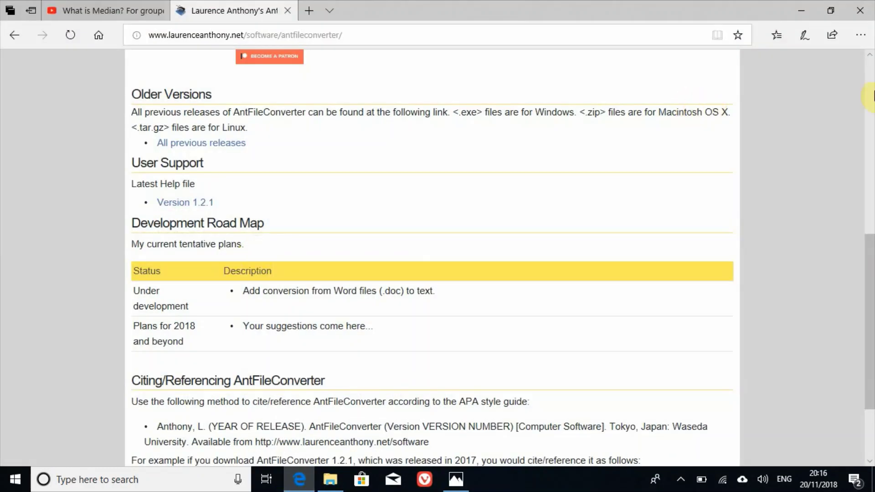
{"action": "scroll", "coordinate": [295, 155], "scroll_direction": "up", "scroll_amount": 8}
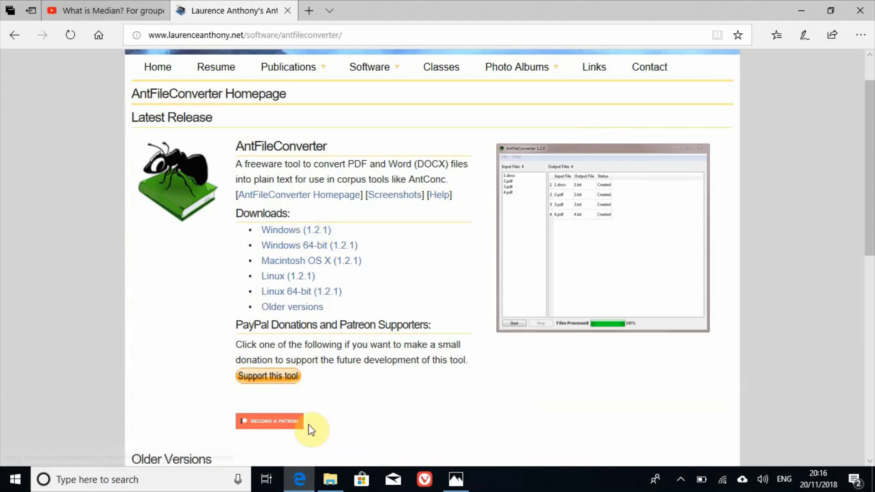
Switch to File Explorer and open the properties of This PC to check the system type
{"action": "left_click", "coordinate": [330, 481]}
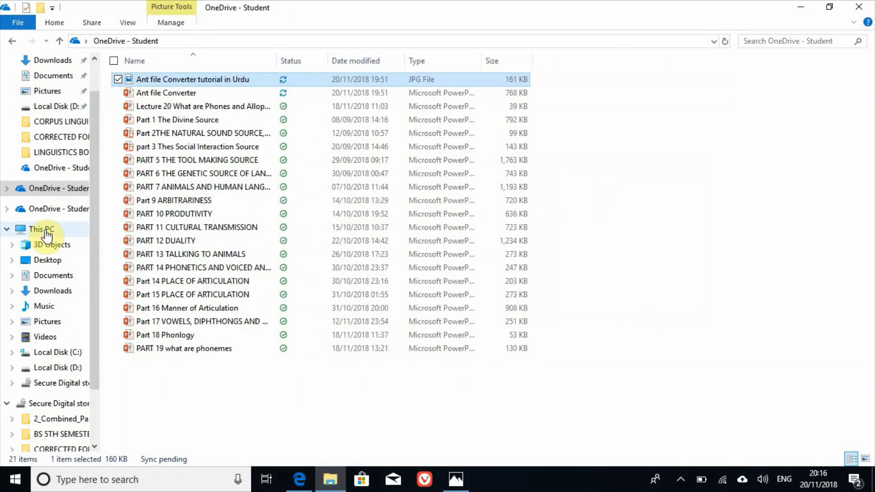
{"action": "left_click", "coordinate": [44, 233]}
{"action": "right_click", "coordinate": [45, 234]}
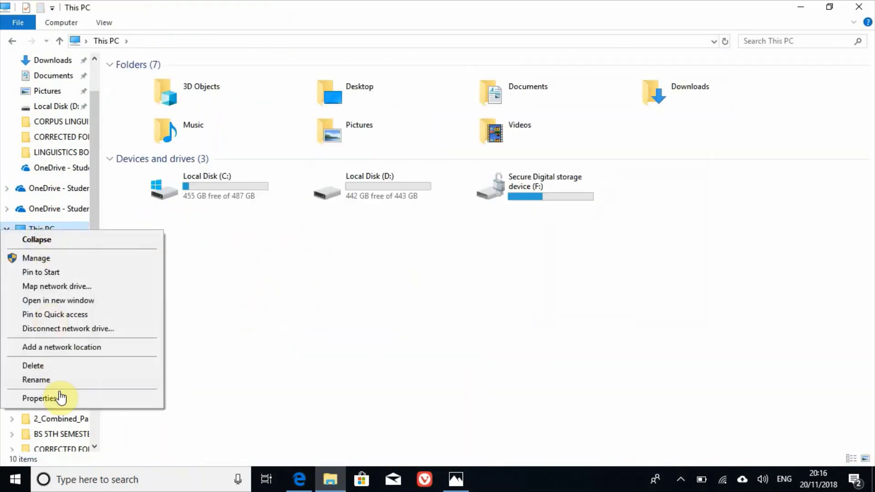
{"action": "left_click", "coordinate": [59, 398]}
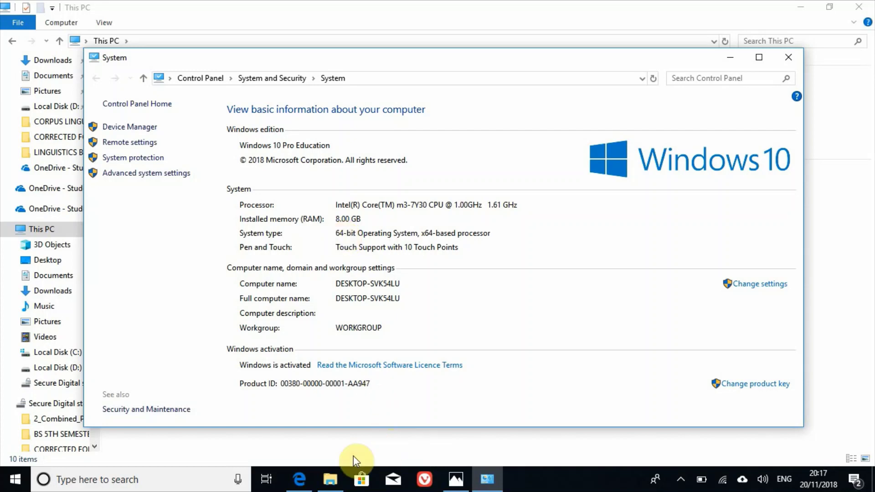
Return to Edge and look through the AntFileConverter homepage, including the Version 1.2.1 help file
{"action": "left_click", "coordinate": [304, 478]}
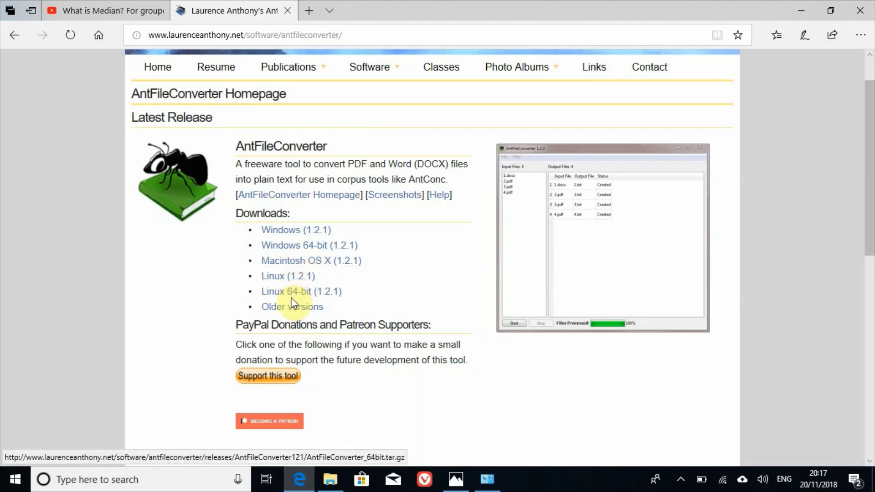
{"action": "left_click_drag", "start_coordinate": [873, 119], "coordinate": [861, 362]}
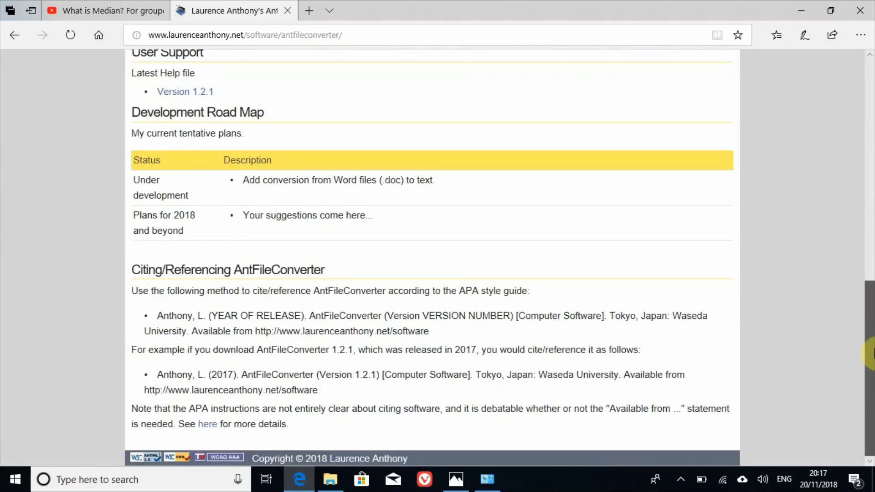
{"action": "left_click", "coordinate": [183, 97]}
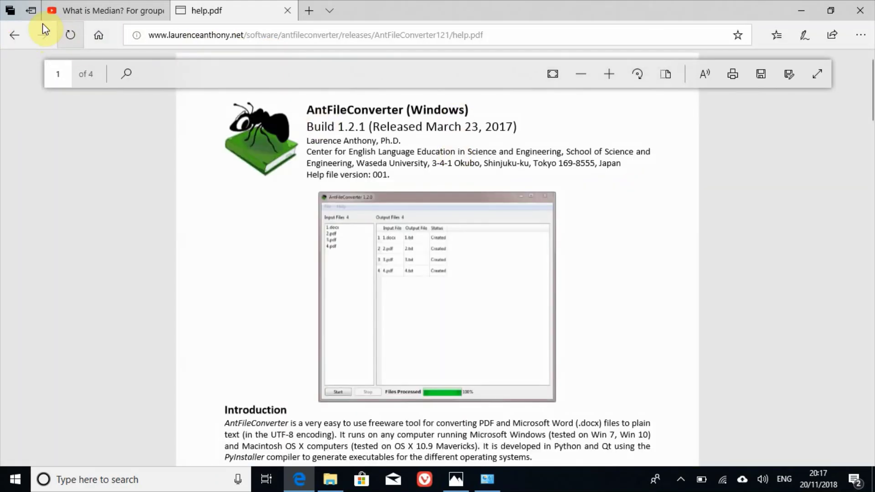
{"action": "left_click", "coordinate": [17, 41]}
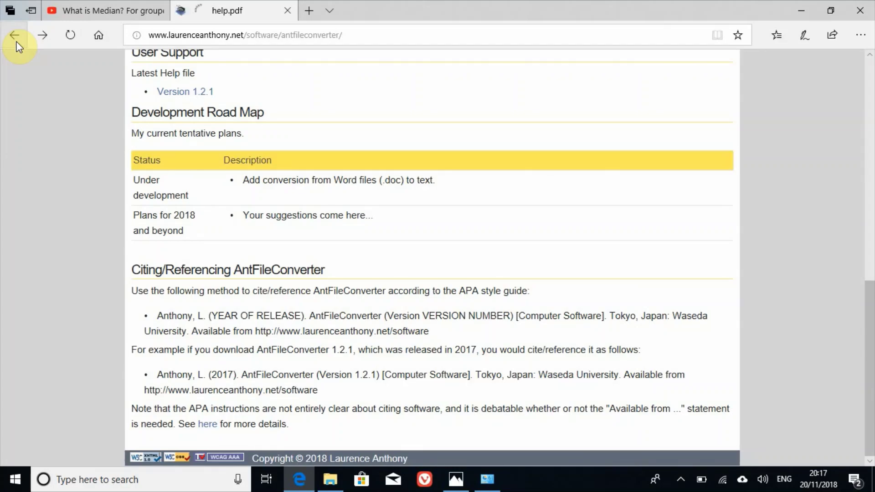
{"action": "left_click", "coordinate": [872, 171]}
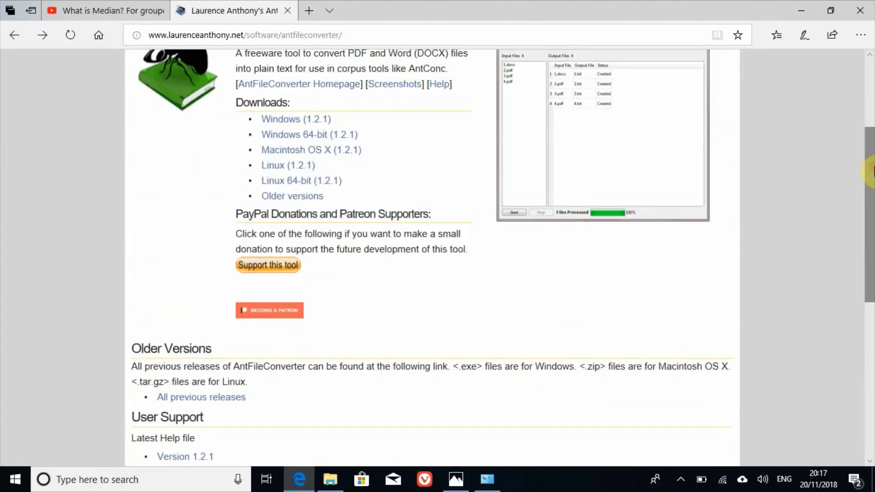
{"action": "left_click_drag", "start_coordinate": [873, 171], "coordinate": [871, 266]}
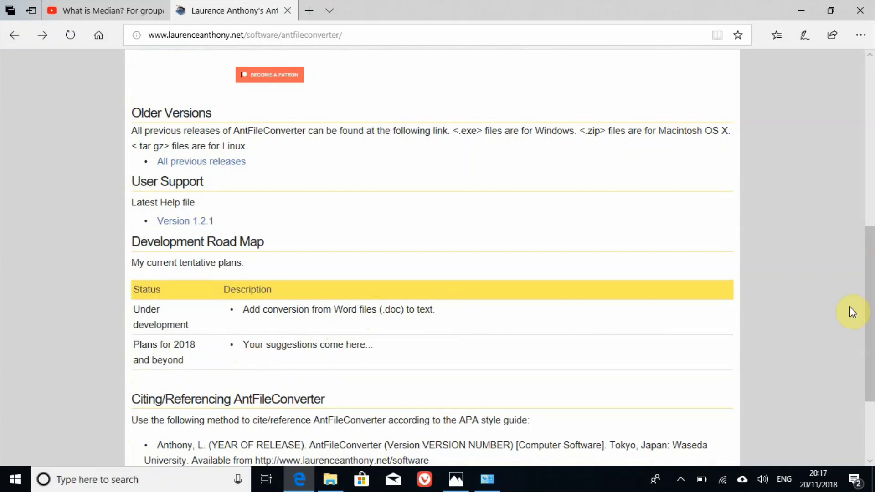
{"action": "left_click", "coordinate": [870, 71]}
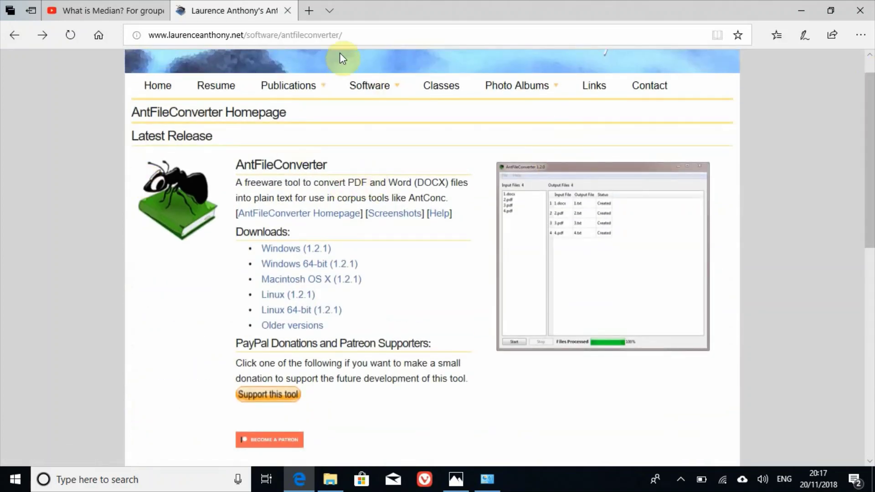
Minimise the open browser, System and File Explorer windows and launch AntFileConverter
{"action": "left_click", "coordinate": [794, 2]}
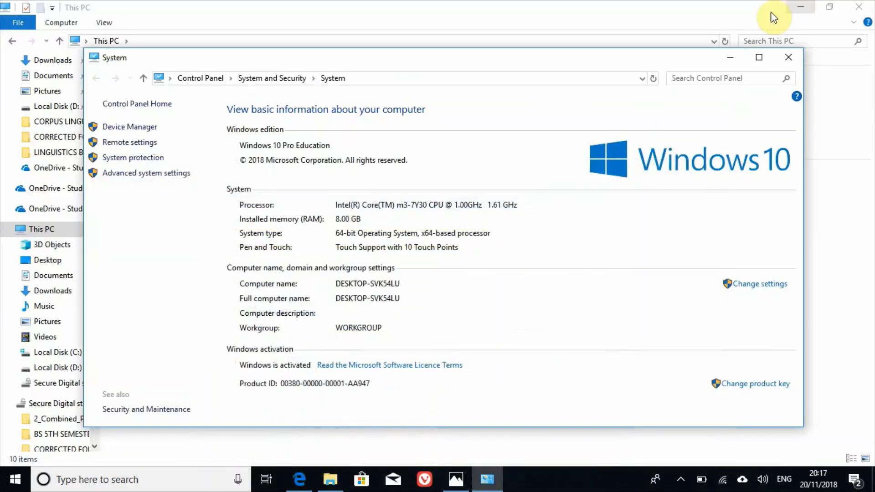
{"action": "left_click", "coordinate": [722, 54]}
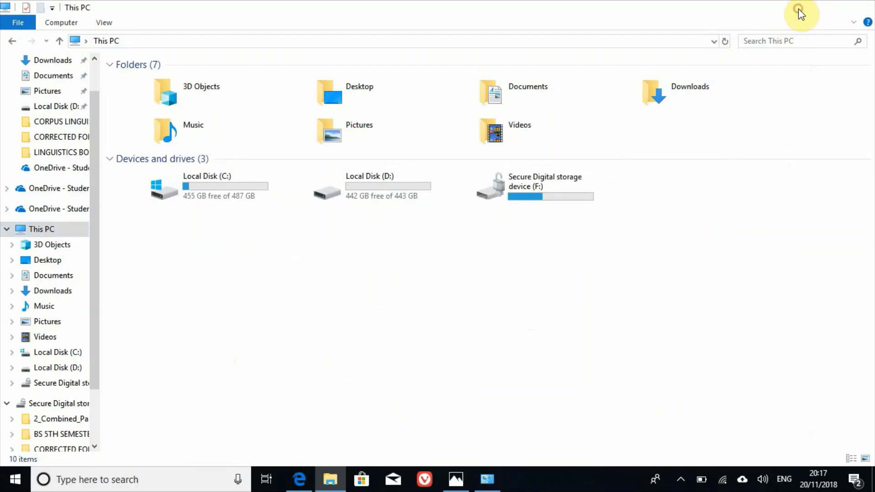
{"action": "left_click", "coordinate": [799, 10]}
{"action": "left_click", "coordinate": [800, 7]}
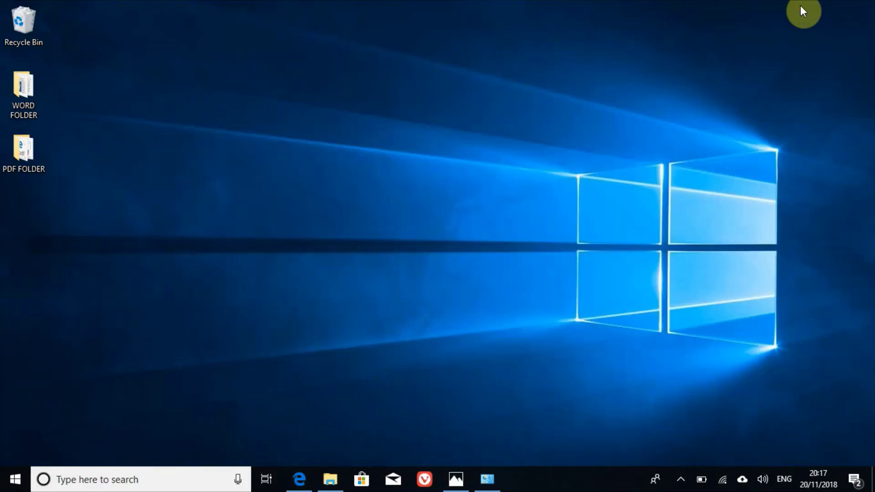
{"action": "key", "text": "super"}
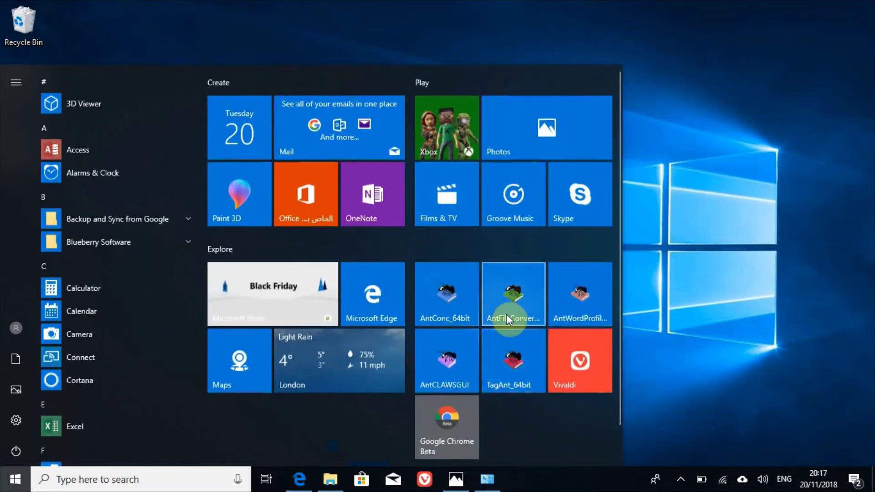
{"action": "left_click", "coordinate": [507, 313]}
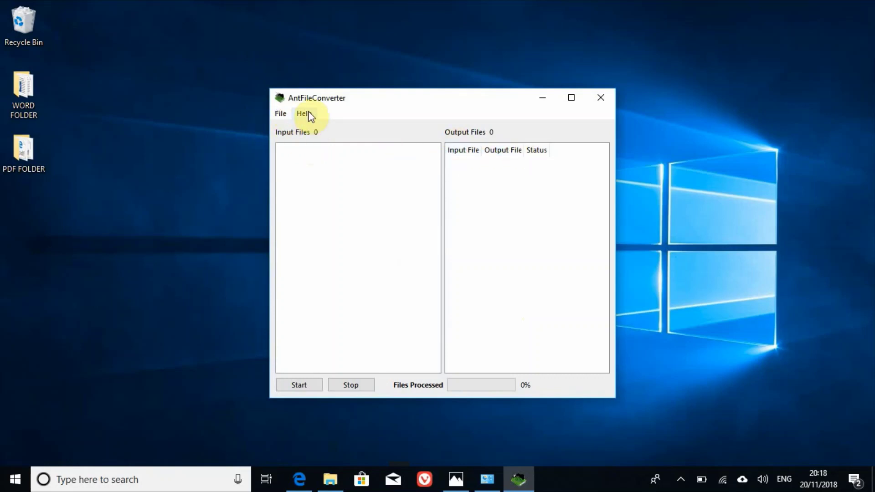
Load WORD FOLDER from the Desktop as the target directory and convert its Word files to text
{"action": "left_click", "coordinate": [281, 114]}
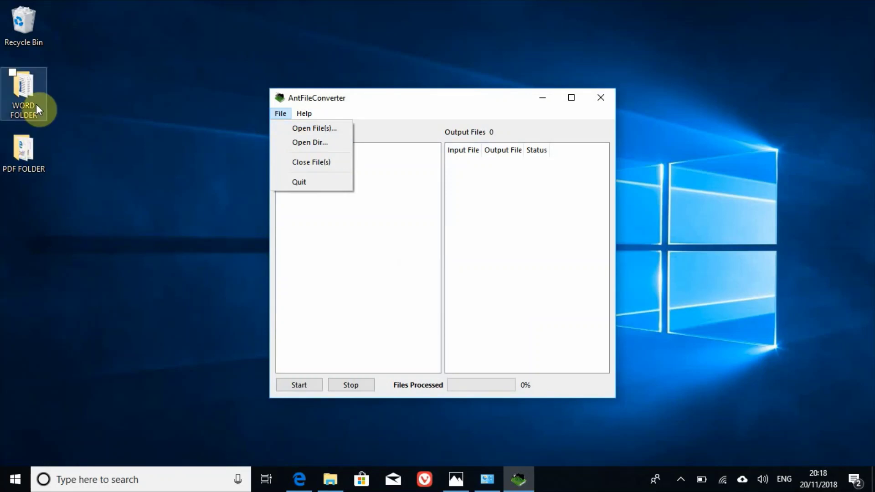
{"action": "left_click", "coordinate": [317, 146]}
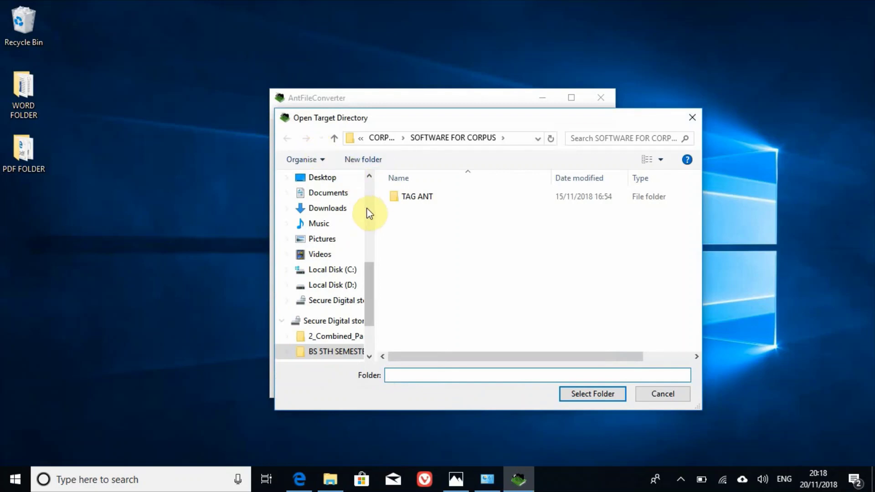
{"action": "scroll", "coordinate": [369, 214], "scroll_direction": "up", "scroll_amount": 4}
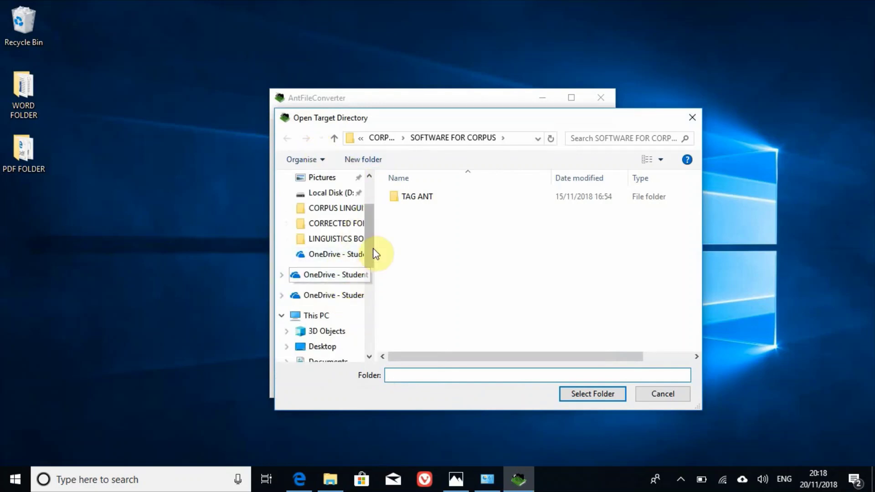
{"action": "left_click_drag", "start_coordinate": [367, 227], "coordinate": [364, 204]}
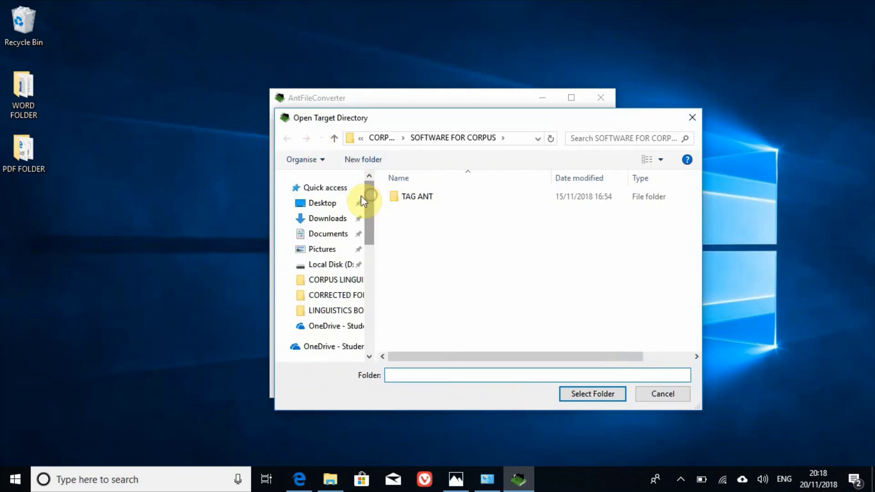
{"action": "left_click", "coordinate": [319, 203]}
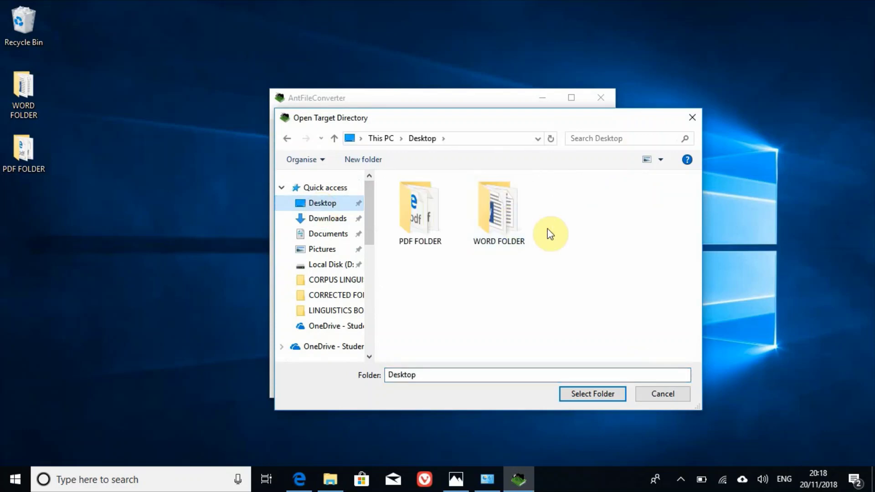
{"action": "left_click", "coordinate": [501, 234]}
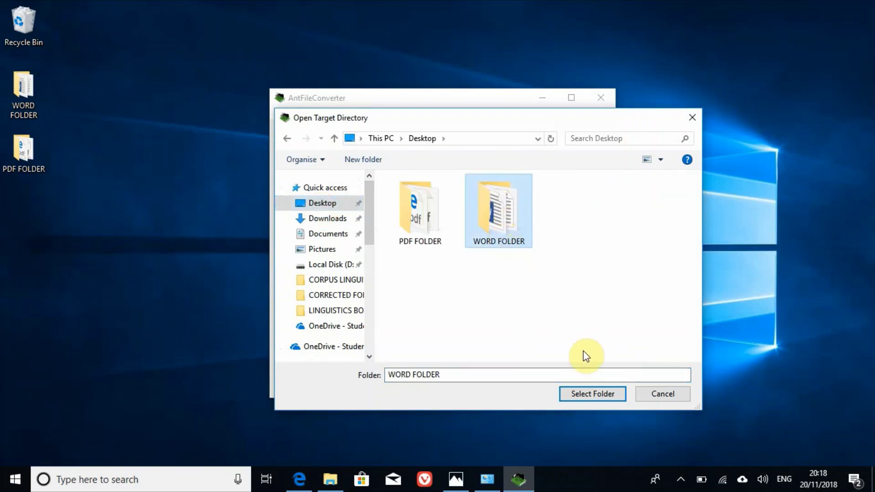
{"action": "left_click", "coordinate": [585, 397]}
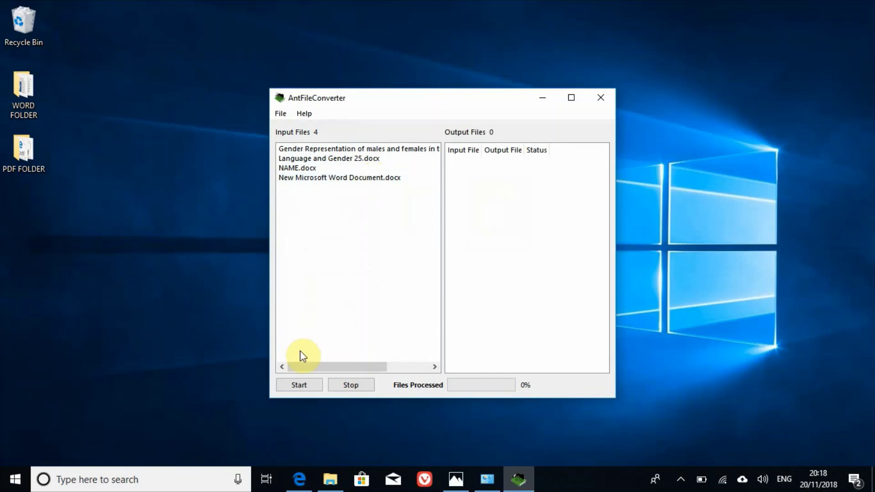
{"action": "left_click", "coordinate": [301, 388]}
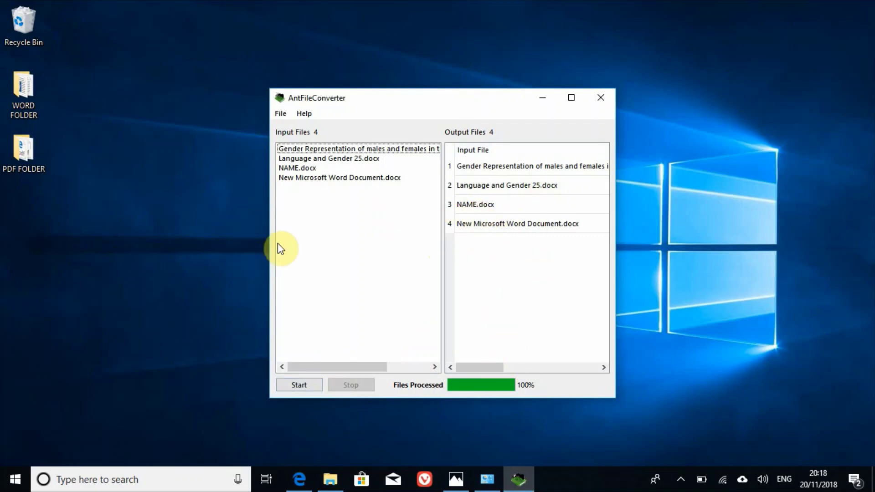
Check the converted Gender Representation text file in WORD FOLDER's txt subfolder, then close the file and the folder window
{"action": "double_click", "coordinate": [36, 107]}
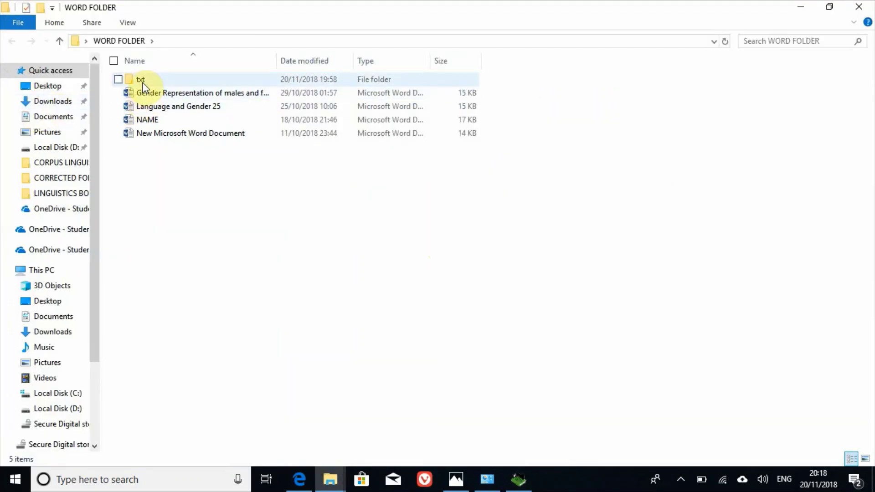
{"action": "double_click", "coordinate": [142, 82]}
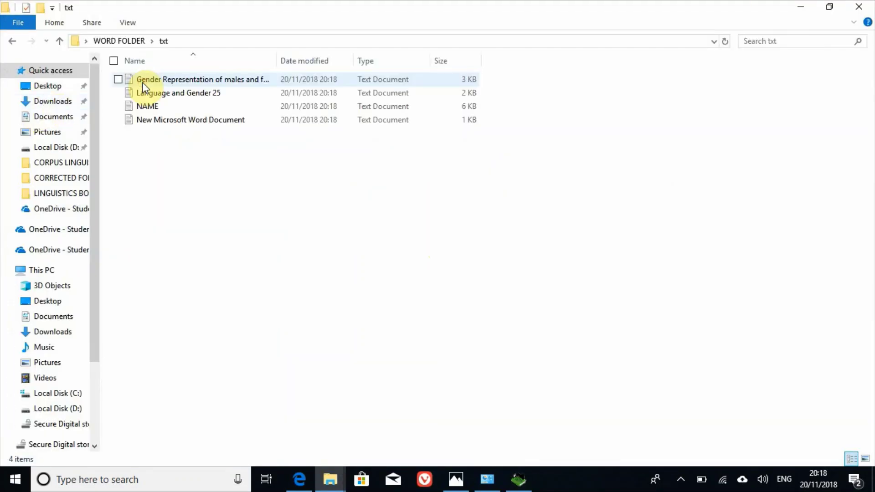
{"action": "double_click", "coordinate": [232, 81]}
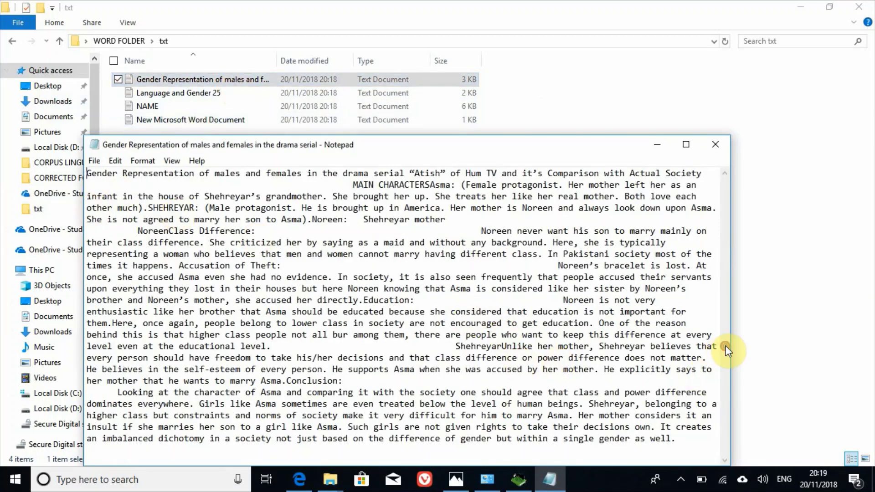
{"action": "left_click", "coordinate": [724, 153]}
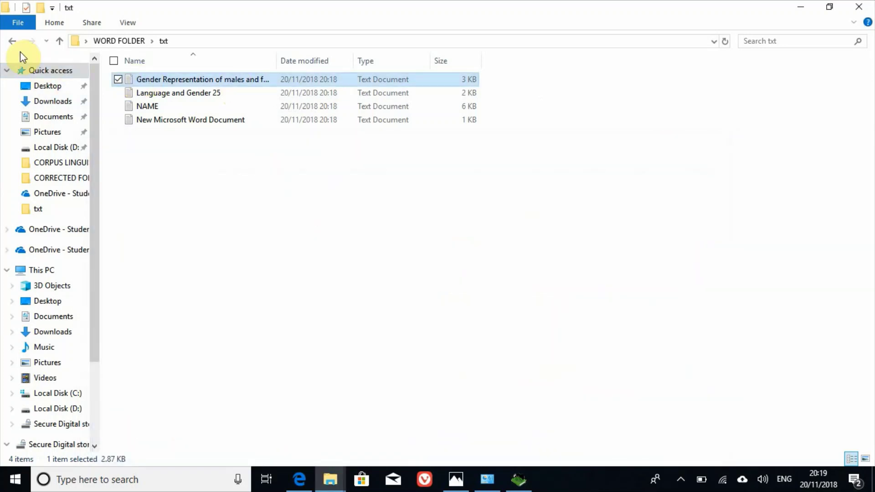
{"action": "left_click", "coordinate": [13, 41]}
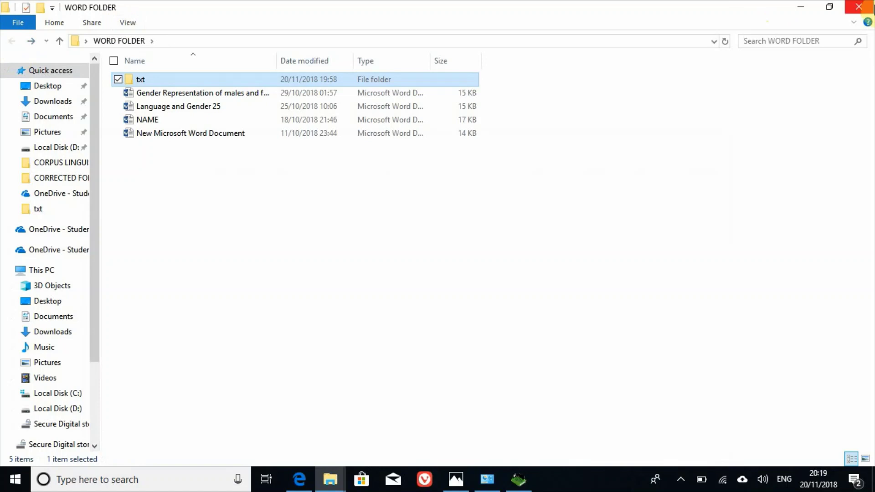
{"action": "left_click", "coordinate": [858, 6]}
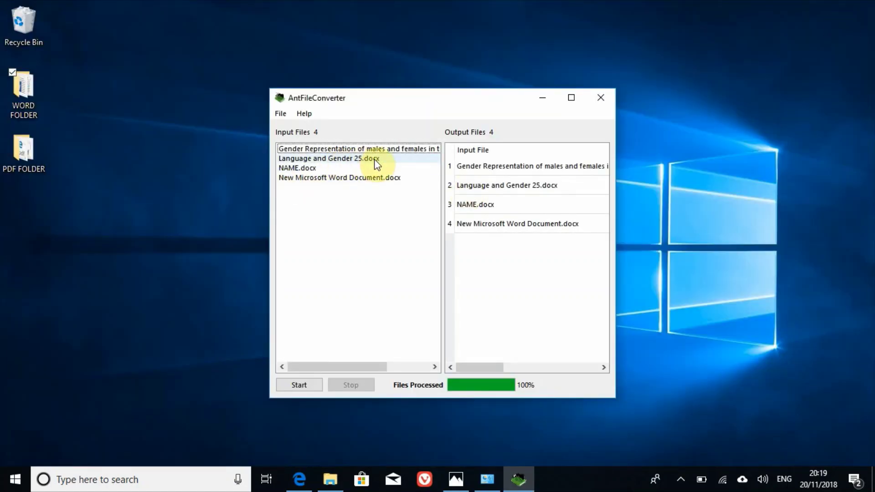
Clear the loaded Word files and their results from the converter
{"action": "left_click", "coordinate": [280, 113]}
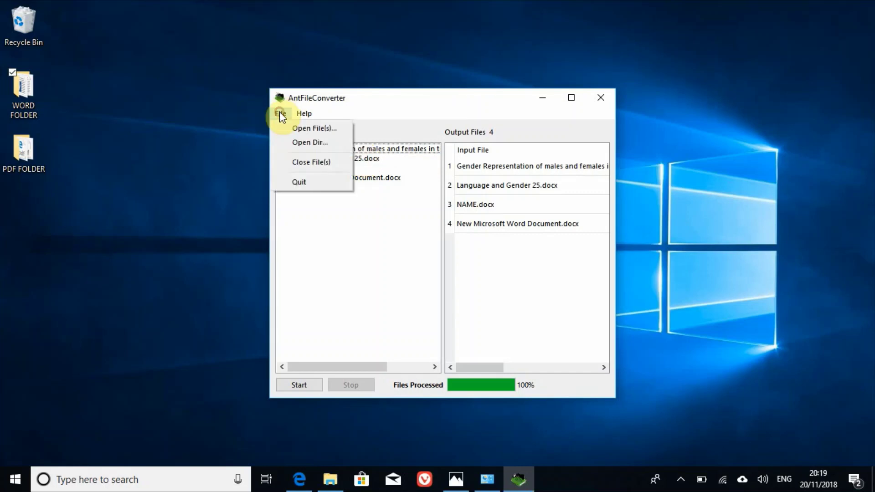
{"action": "left_click", "coordinate": [303, 157]}
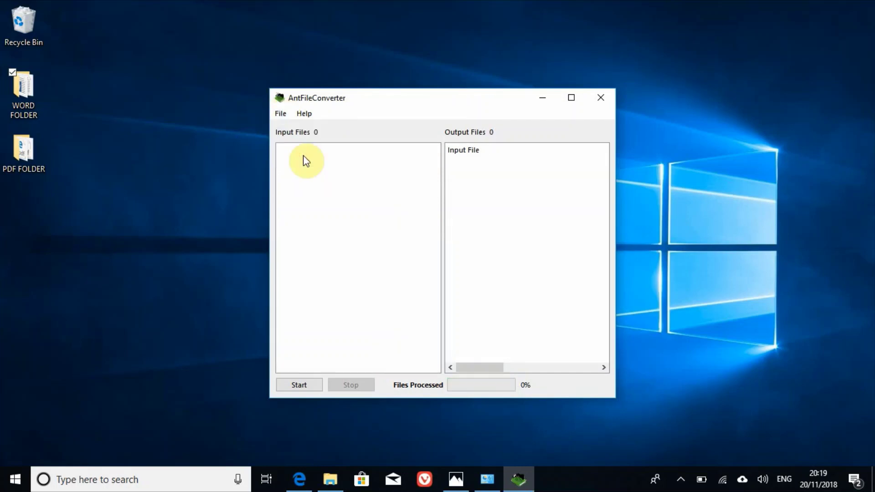
Load the Cambridge Language Teaching Library PDF on Task-Based Language Teaching from the Desktop's PDF FOLDER and convert it to text
{"action": "left_click", "coordinate": [279, 113]}
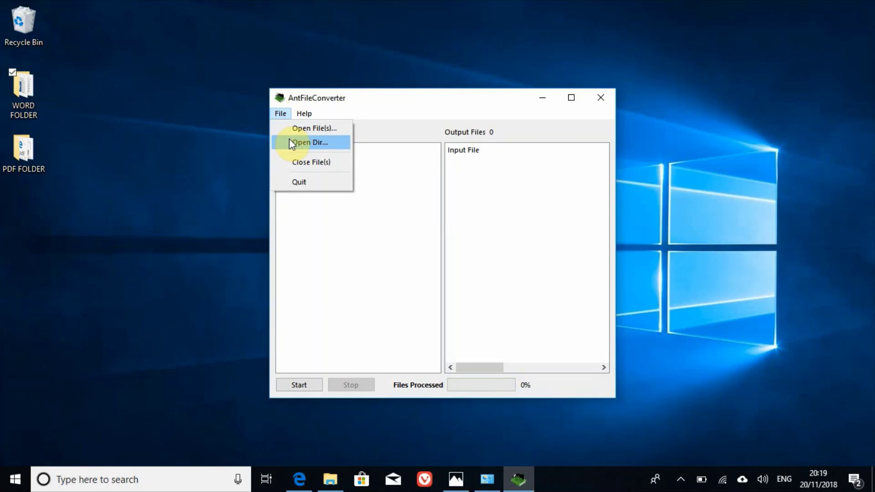
{"action": "left_click", "coordinate": [308, 132]}
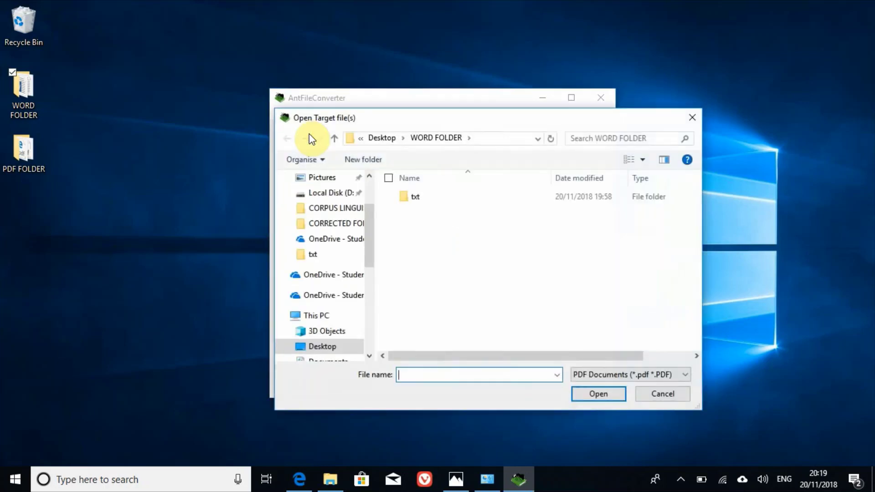
{"action": "left_click", "coordinate": [373, 197]}
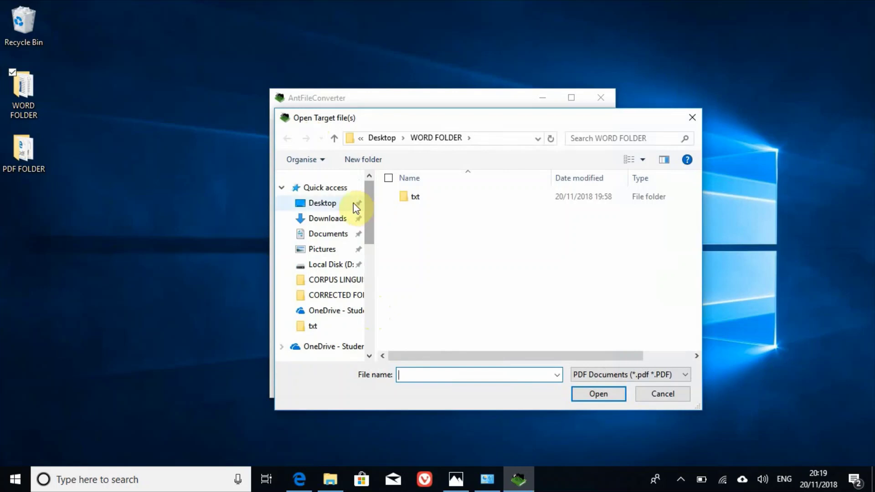
{"action": "left_click", "coordinate": [322, 203]}
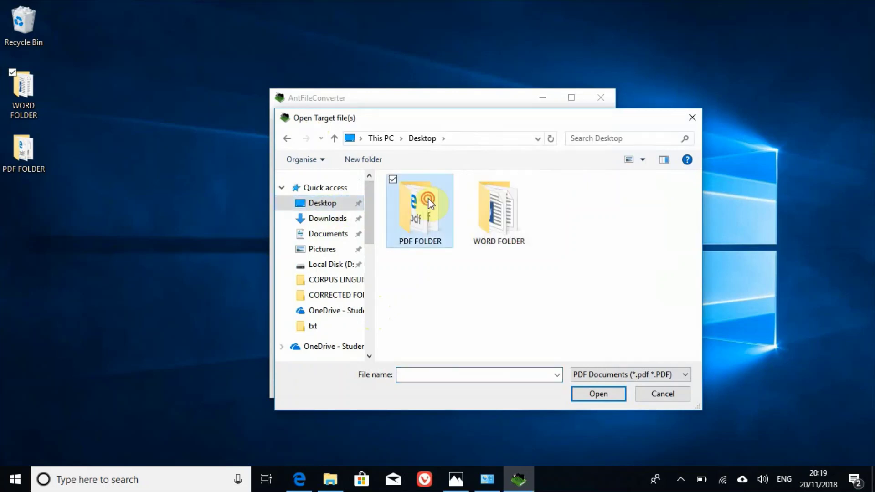
{"action": "double_click", "coordinate": [430, 205]}
{"action": "left_click", "coordinate": [433, 198]}
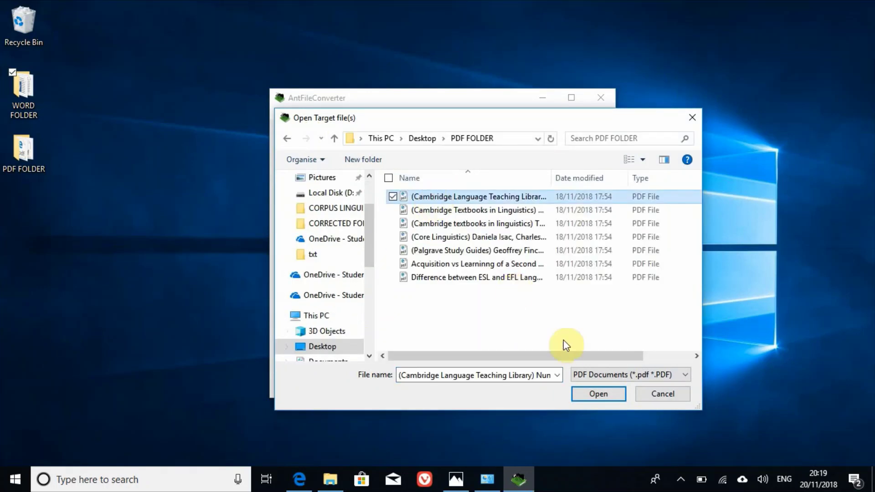
{"action": "left_click", "coordinate": [590, 400]}
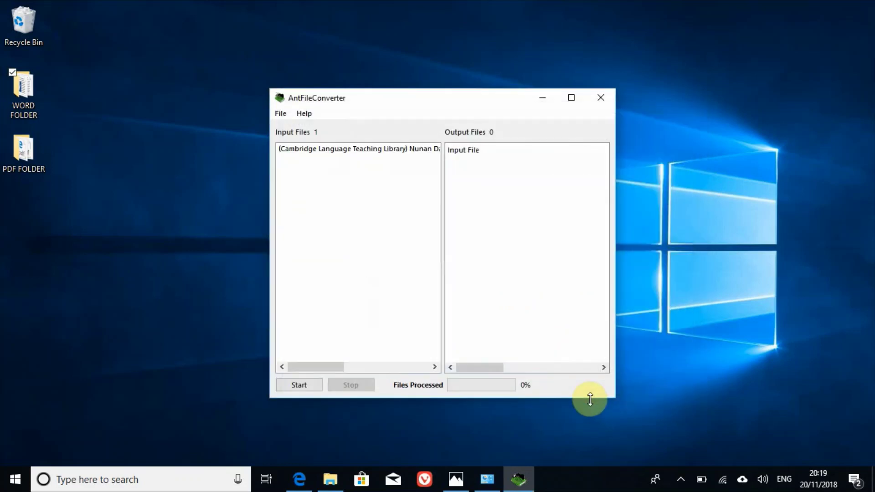
{"action": "left_click", "coordinate": [302, 386]}
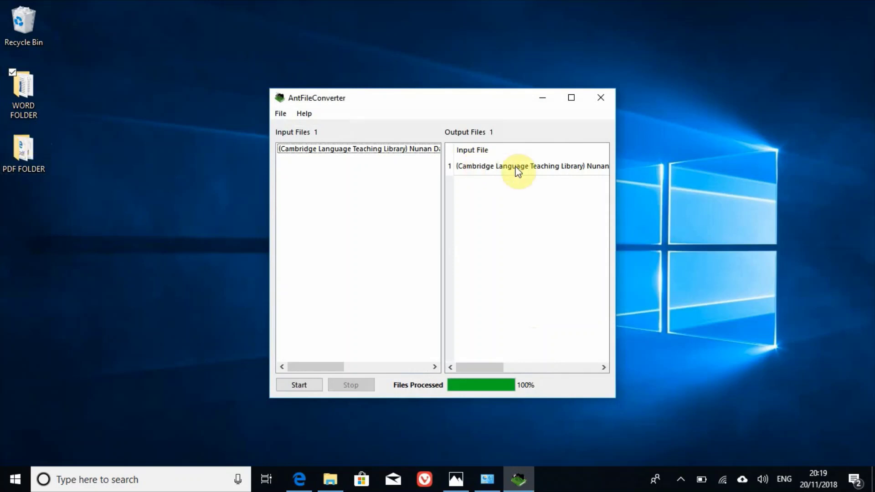
Look inside WORD FOLDER's txt subfolder, then go back and close the folder window
{"action": "left_click", "coordinate": [24, 108]}
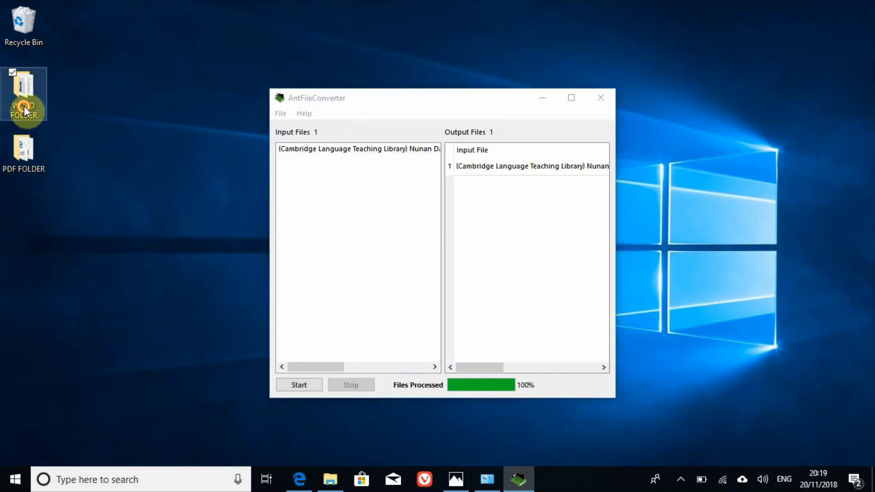
{"action": "double_click", "coordinate": [24, 106]}
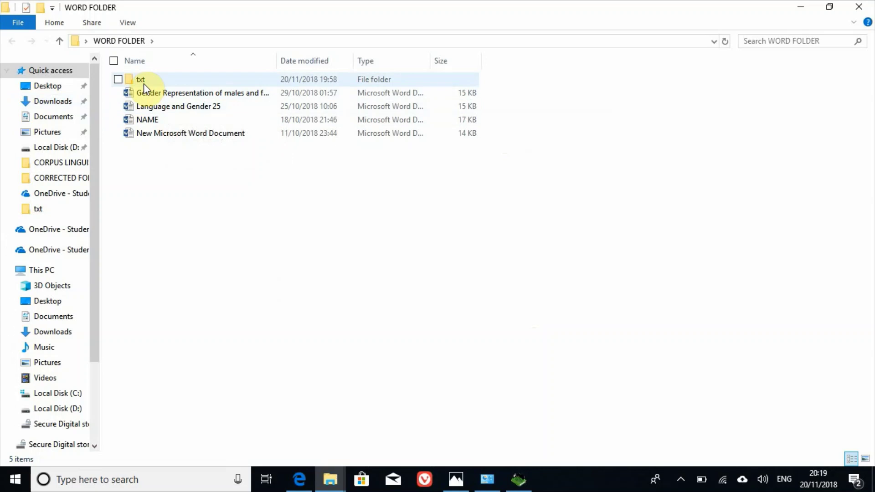
{"action": "double_click", "coordinate": [144, 80]}
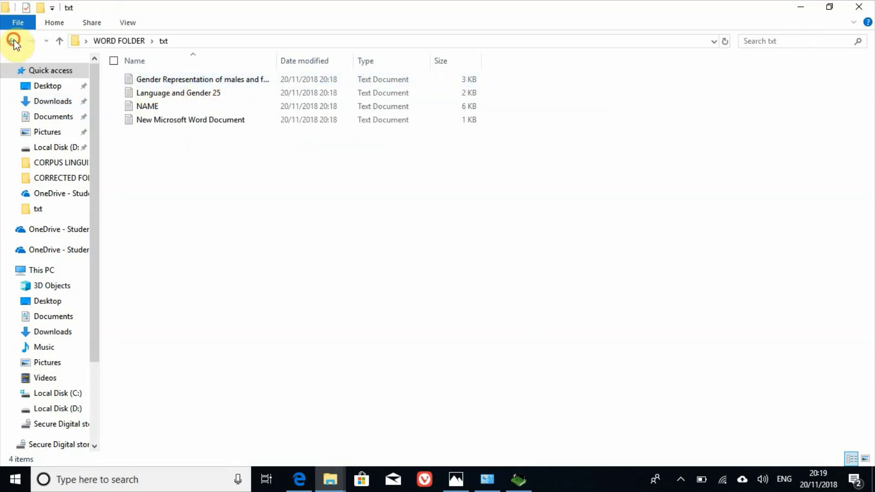
{"action": "left_click", "coordinate": [14, 41]}
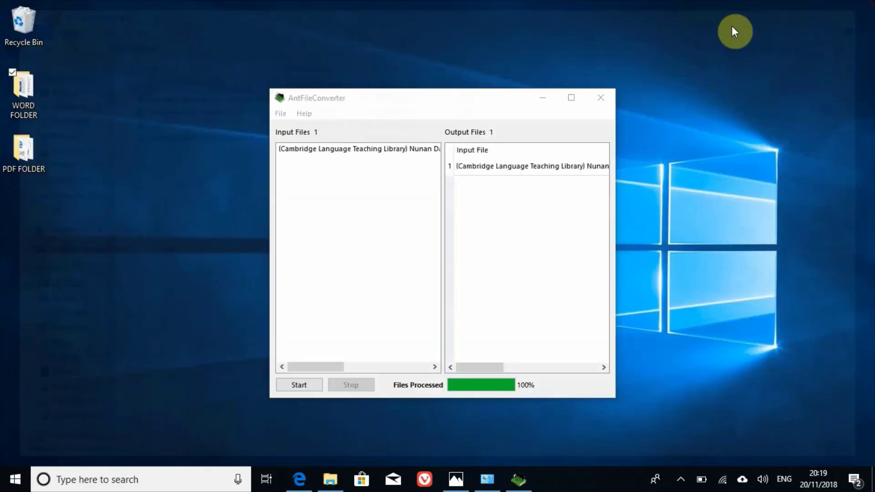
Open PDF FOLDER from the desktop, check its txt subfolder for the converted file, and return to PDF FOLDER
{"action": "left_click", "coordinate": [13, 160]}
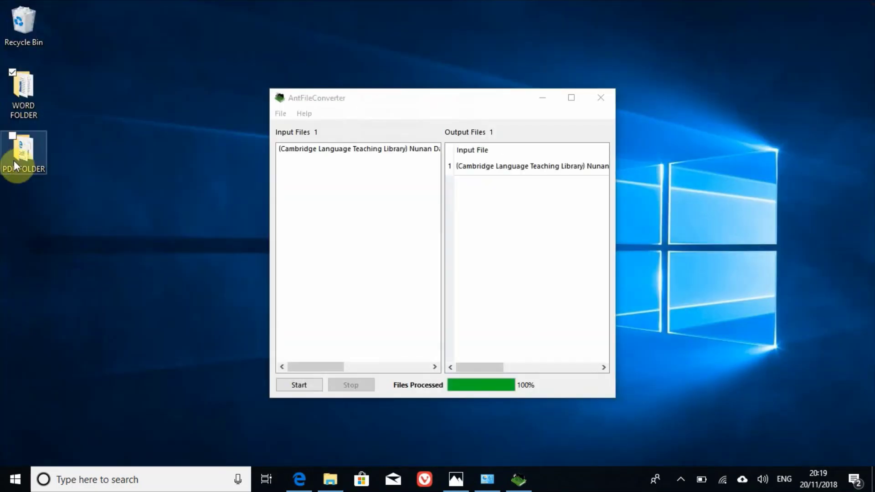
{"action": "double_click", "coordinate": [14, 161]}
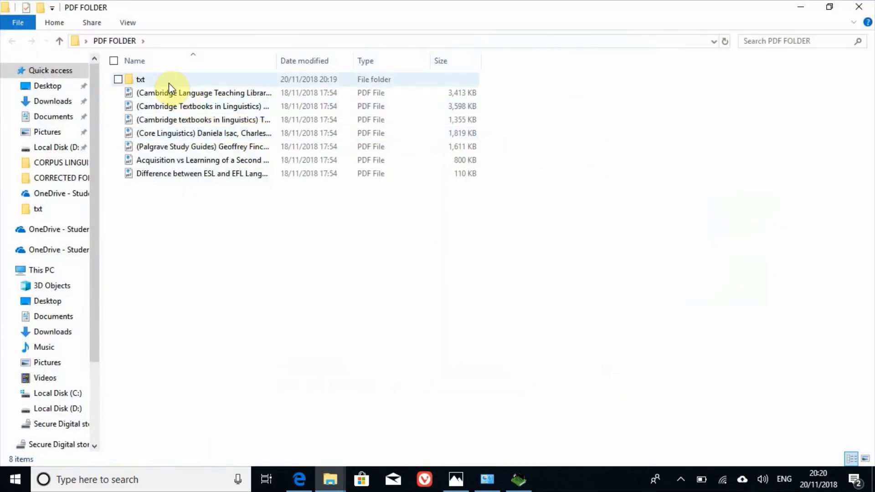
{"action": "left_click", "coordinate": [169, 83]}
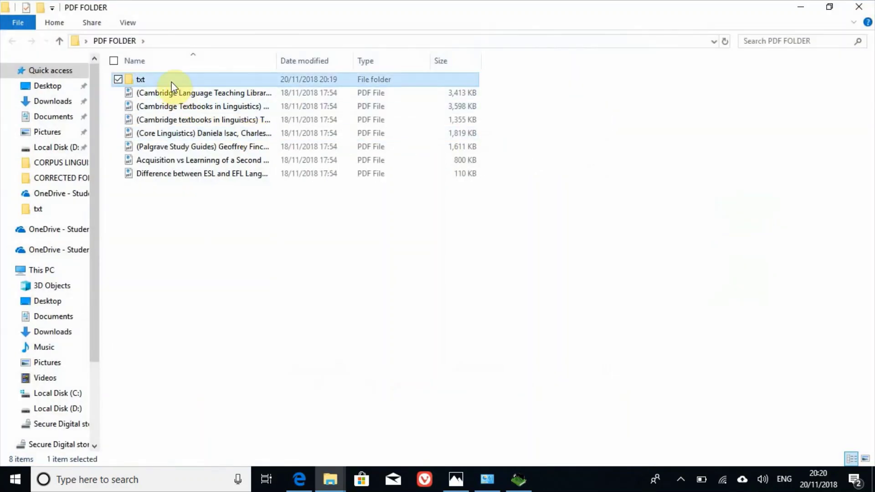
{"action": "double_click", "coordinate": [172, 87]}
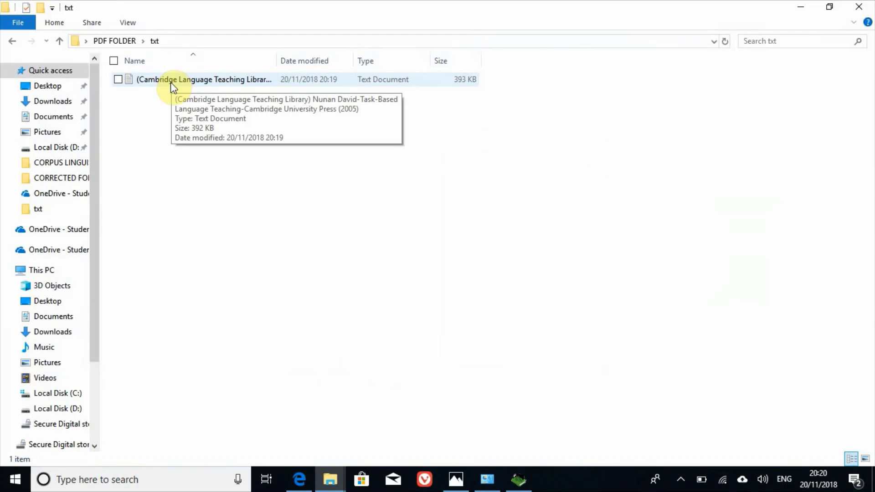
{"action": "left_click", "coordinate": [13, 43]}
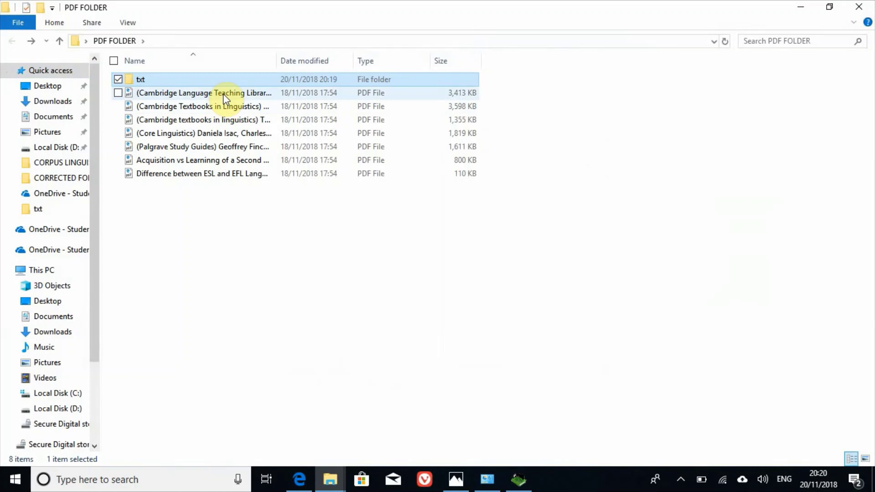
View the original Cambridge Language Teaching Library PDF in Edge, then close its tab and minimise the browser
{"action": "double_click", "coordinate": [224, 95]}
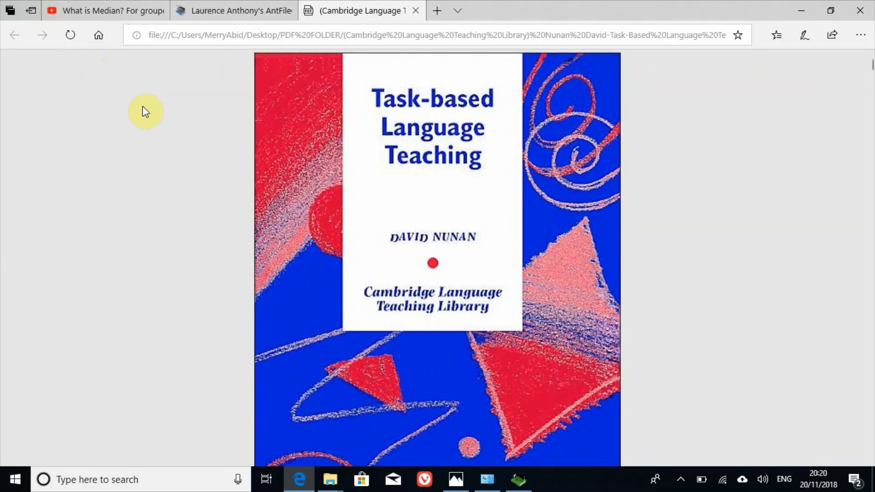
{"action": "left_click", "coordinate": [416, 10]}
{"action": "left_click", "coordinate": [799, 11]}
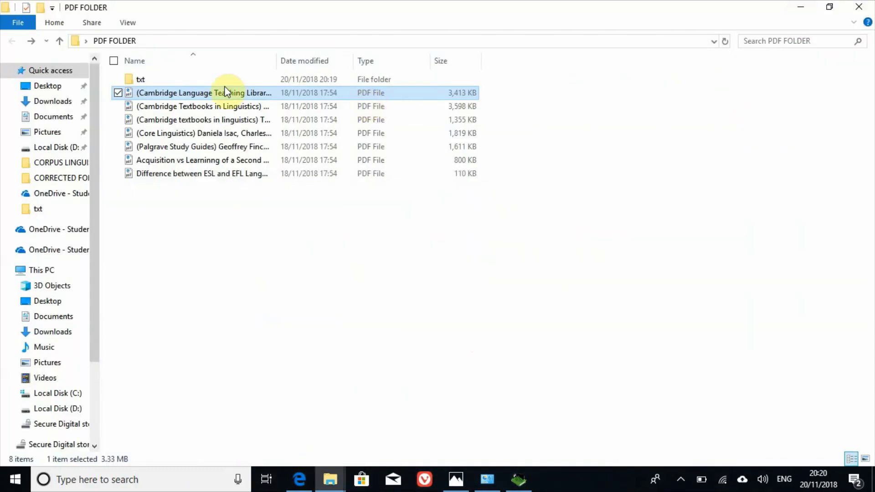
Open the converted Cambridge Language Teaching Library text file from PDF FOLDER's txt subfolder and maximise its window
{"action": "double_click", "coordinate": [209, 81]}
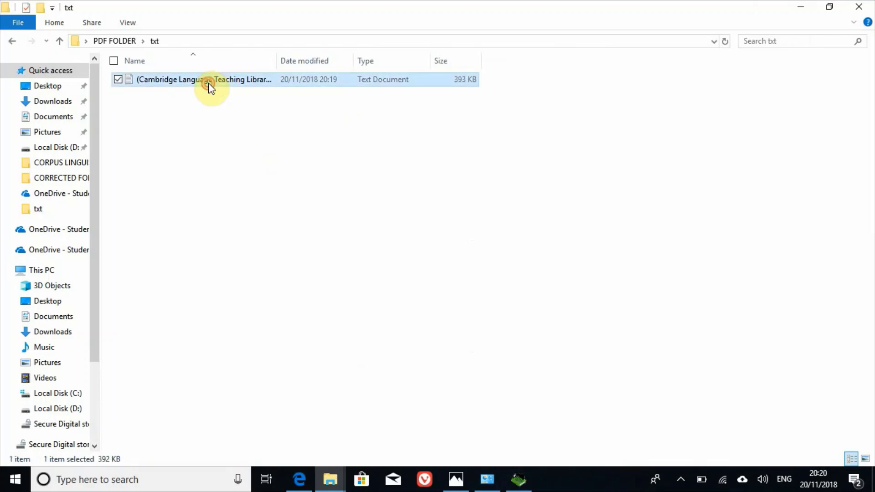
{"action": "double_click", "coordinate": [209, 82]}
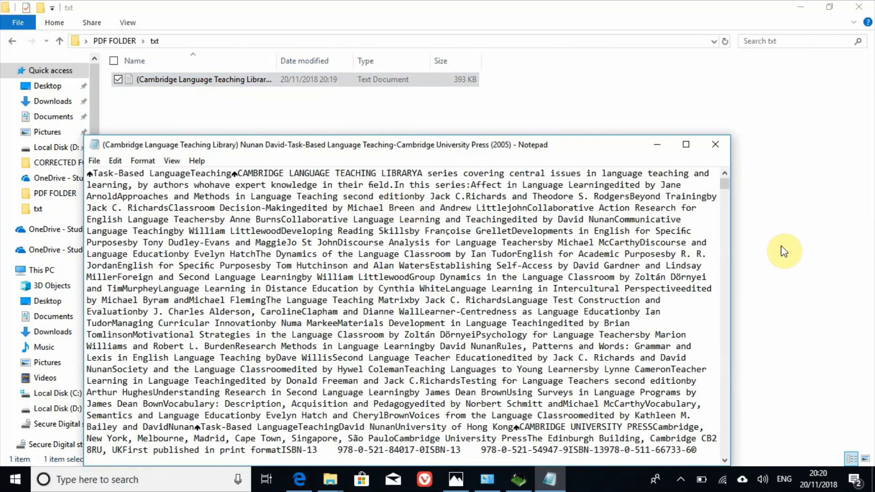
{"action": "left_click", "coordinate": [686, 144]}
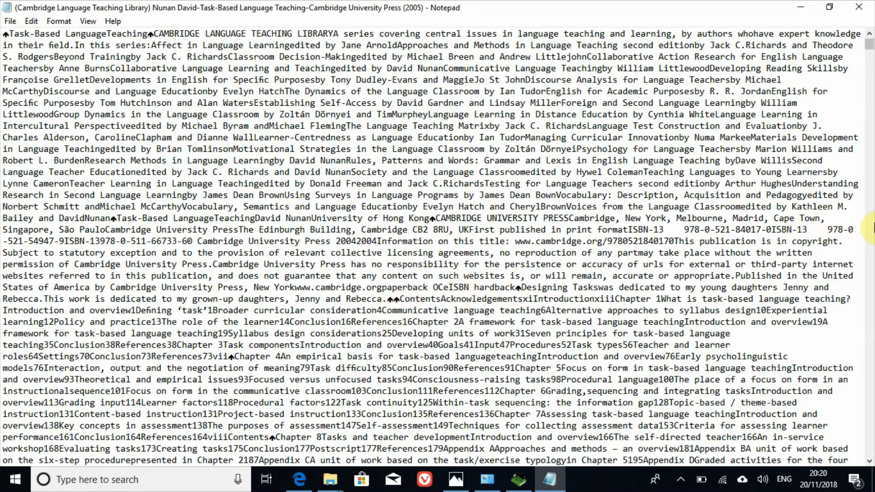
Look through the converted text of the Task-Based Language Teaching book, then close the file and the folder window
{"action": "scroll", "coordinate": [873, 230], "scroll_direction": "down", "scroll_amount": 20}
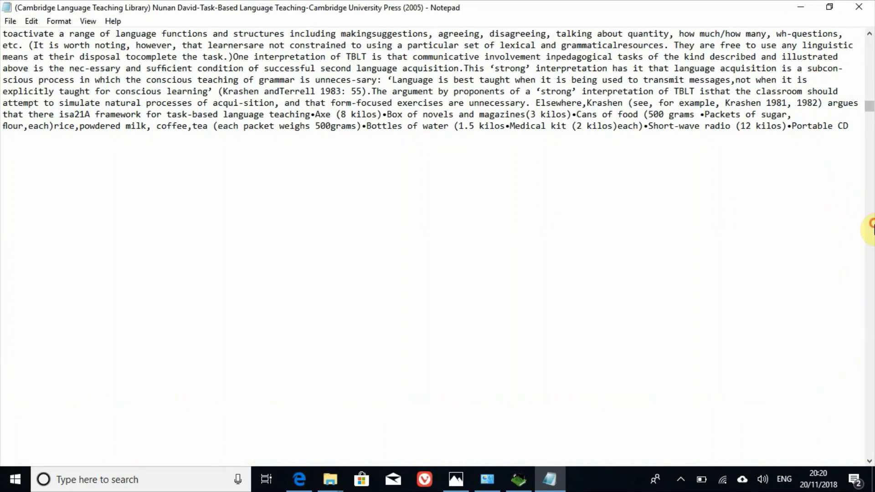
{"action": "scroll", "coordinate": [873, 229], "scroll_direction": "down", "scroll_amount": 3}
{"action": "scroll", "coordinate": [873, 231], "scroll_direction": "down", "scroll_amount": 15}
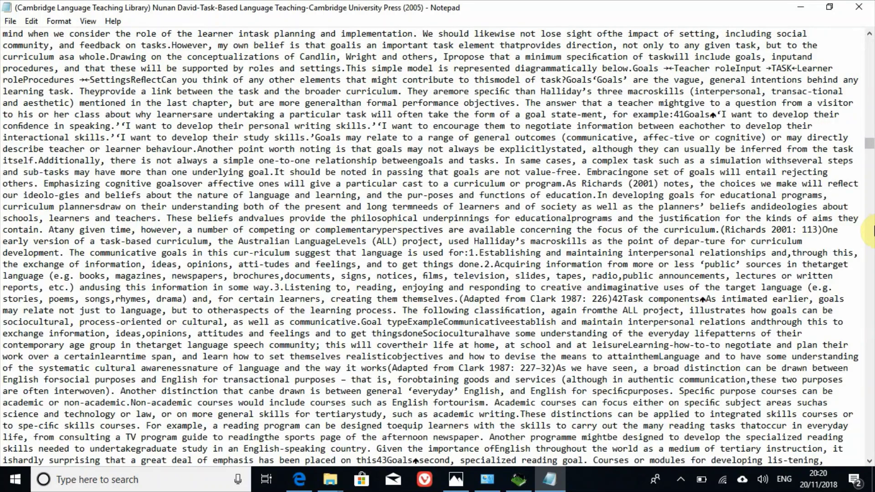
{"action": "scroll", "coordinate": [873, 234], "scroll_direction": "down", "scroll_amount": 5}
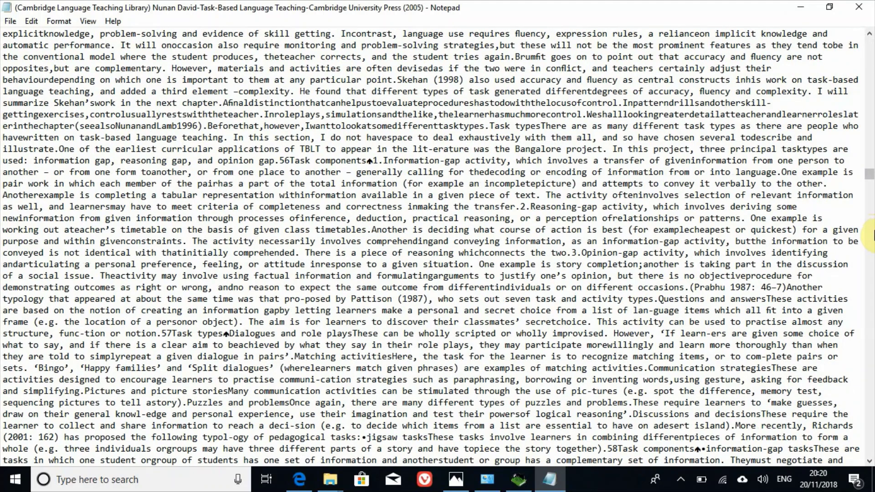
{"action": "scroll", "coordinate": [873, 235], "scroll_direction": "down", "scroll_amount": 3}
{"action": "scroll", "coordinate": [873, 339], "scroll_direction": "down", "scroll_amount": 3}
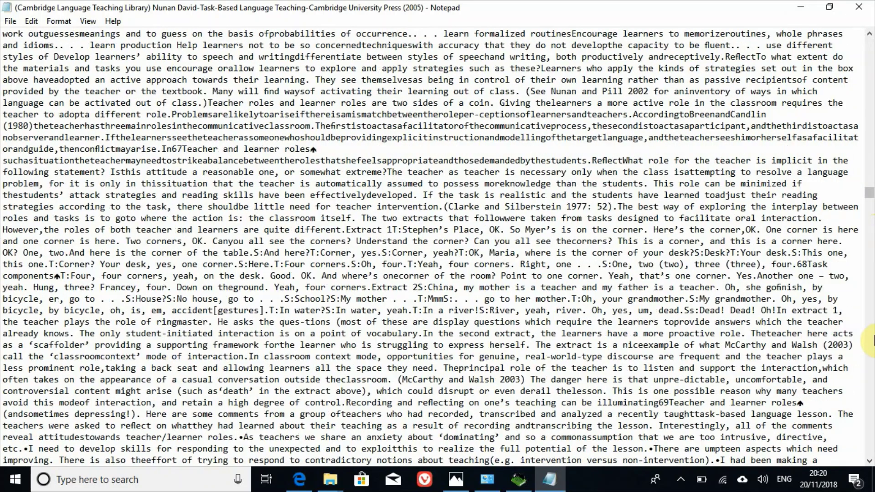
{"action": "scroll", "coordinate": [872, 339], "scroll_direction": "down", "scroll_amount": 5}
{"action": "scroll", "coordinate": [873, 339], "scroll_direction": "down", "scroll_amount": 5}
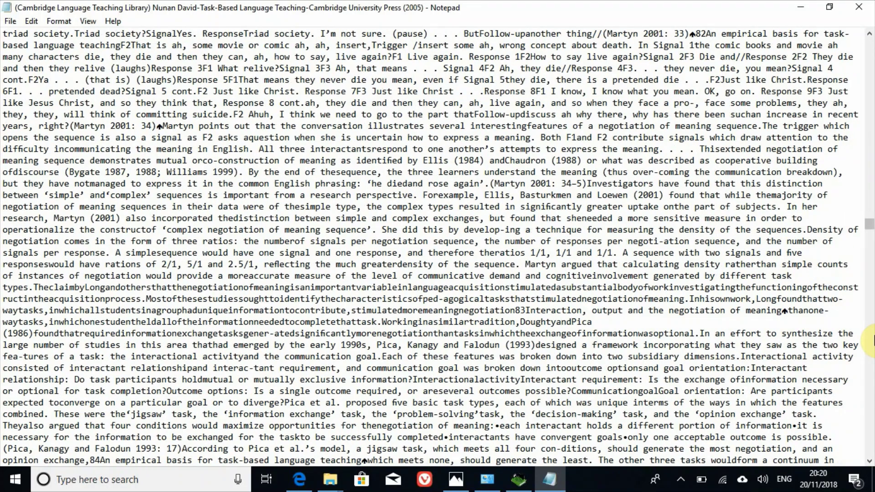
{"action": "scroll", "coordinate": [873, 339], "scroll_direction": "down", "scroll_amount": 15}
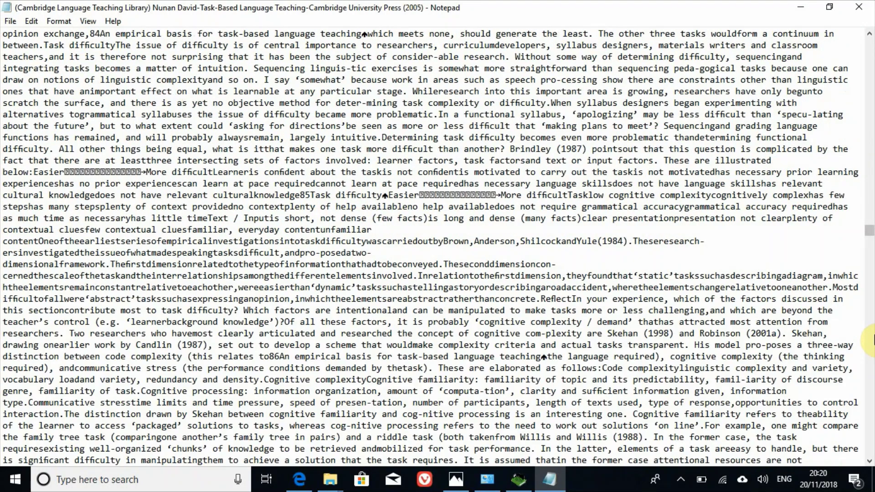
{"action": "scroll", "coordinate": [873, 339], "scroll_direction": "down", "scroll_amount": 5}
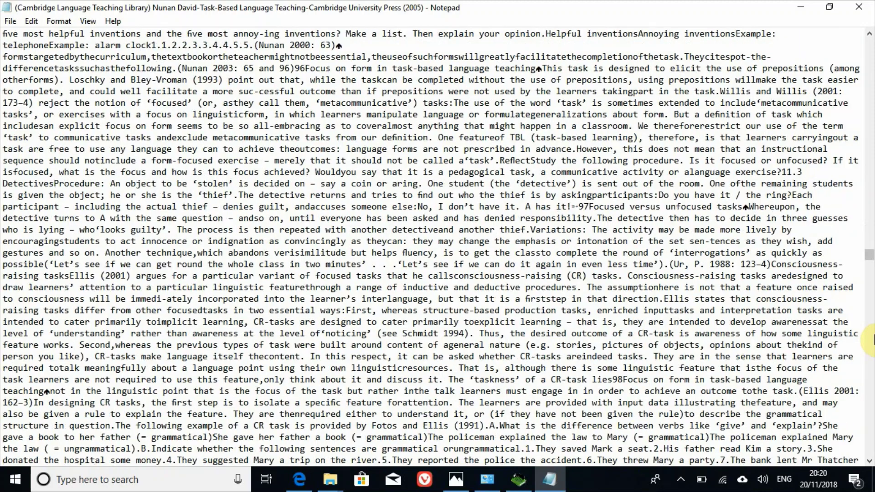
{"action": "scroll", "coordinate": [873, 340], "scroll_direction": "down", "scroll_amount": 10}
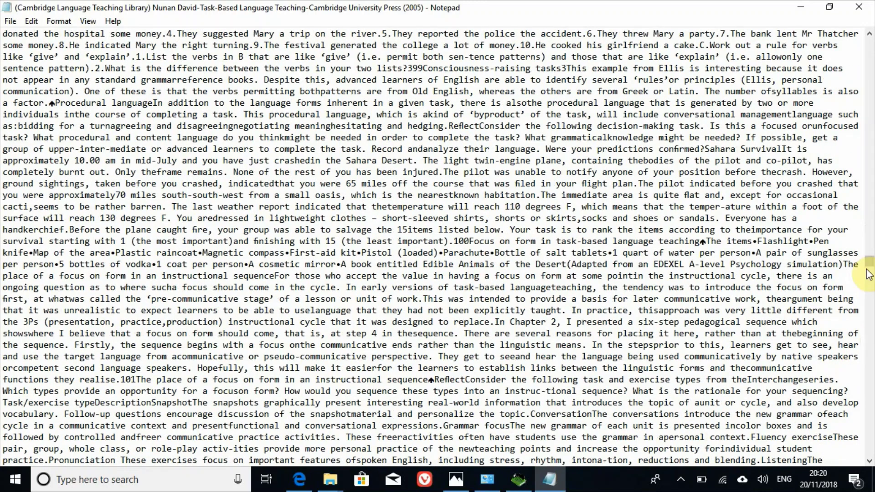
{"action": "scroll", "coordinate": [868, 274], "scroll_direction": "down", "scroll_amount": 10}
{"action": "left_click", "coordinate": [858, 7]}
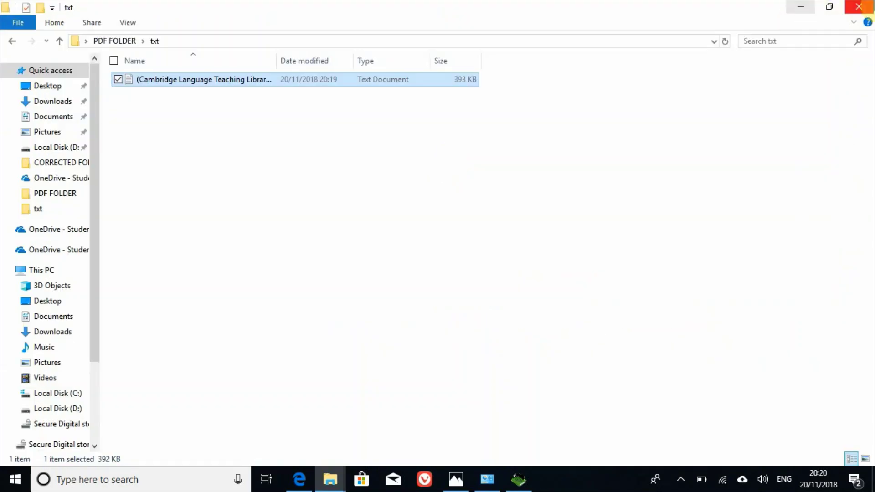
{"action": "left_click", "coordinate": [859, 5]}
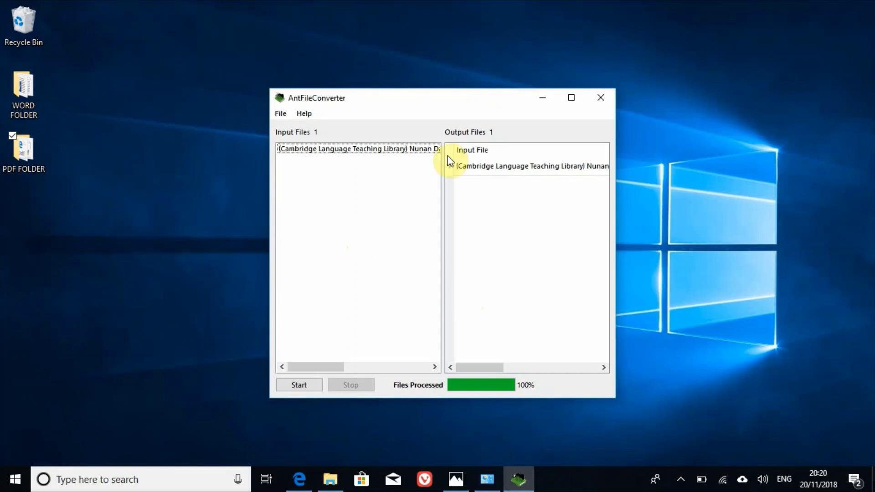
Maximise the AntFileConverter window
{"action": "left_click", "coordinate": [571, 99]}
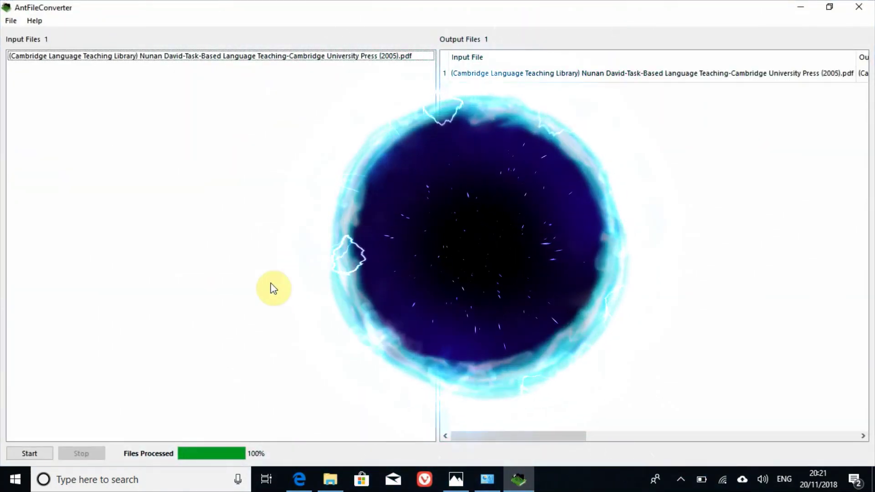